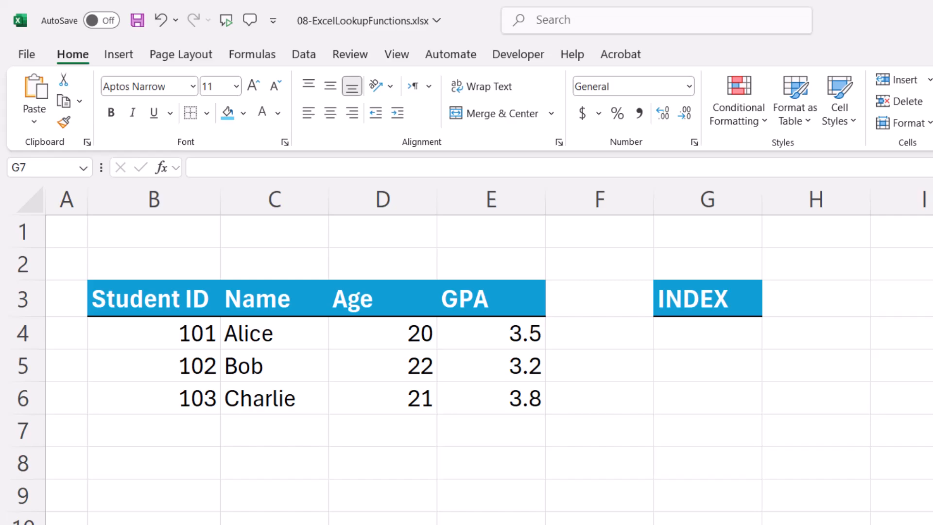
Enter the formula =INDEX(B3:E6,2,1) in cell G4 under the INDEX heading
click(684, 334)
drag(118, 298, 491, 396)
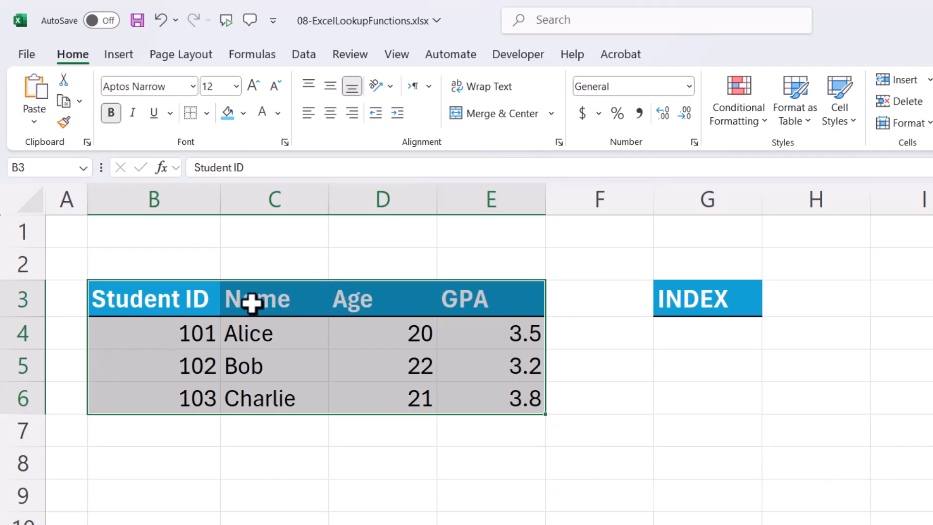
click(707, 333)
text(=IN)
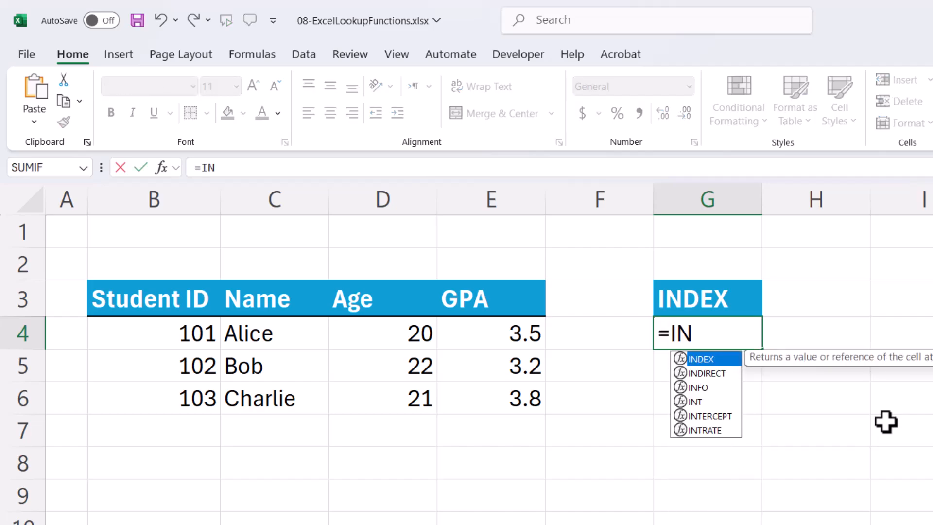
key(Tab)
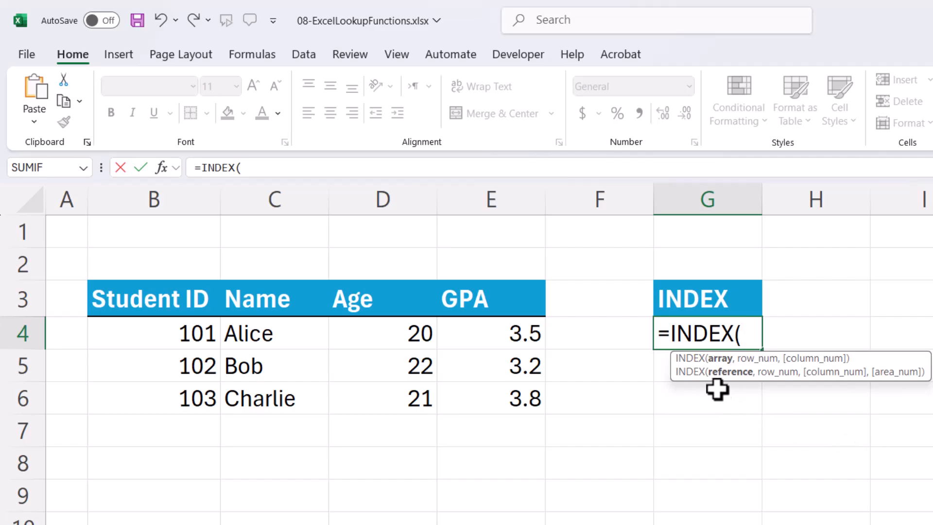
click(148, 311)
drag(165, 318, 488, 387)
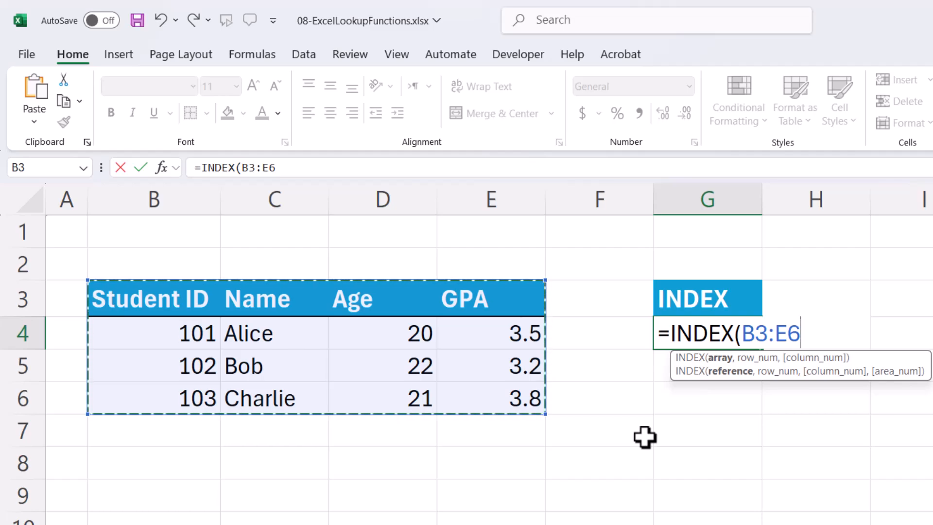
text(,)
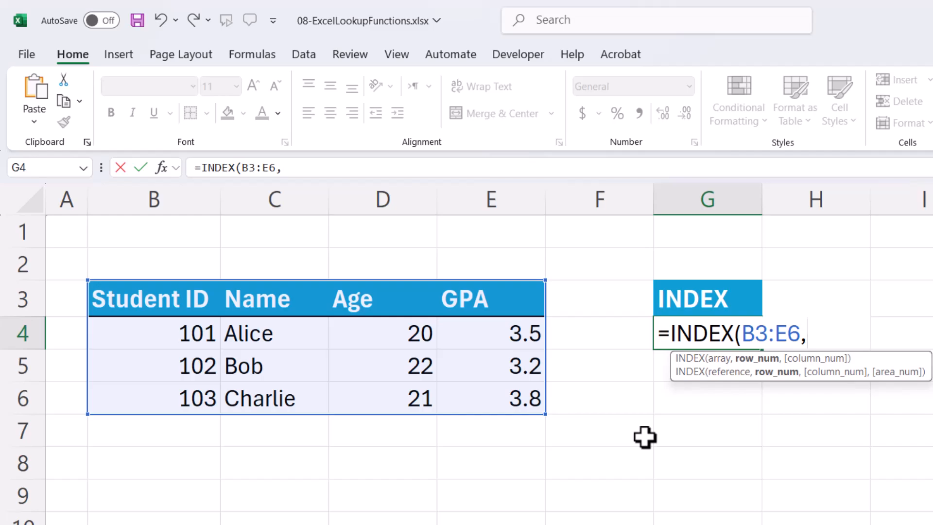
text(,1)
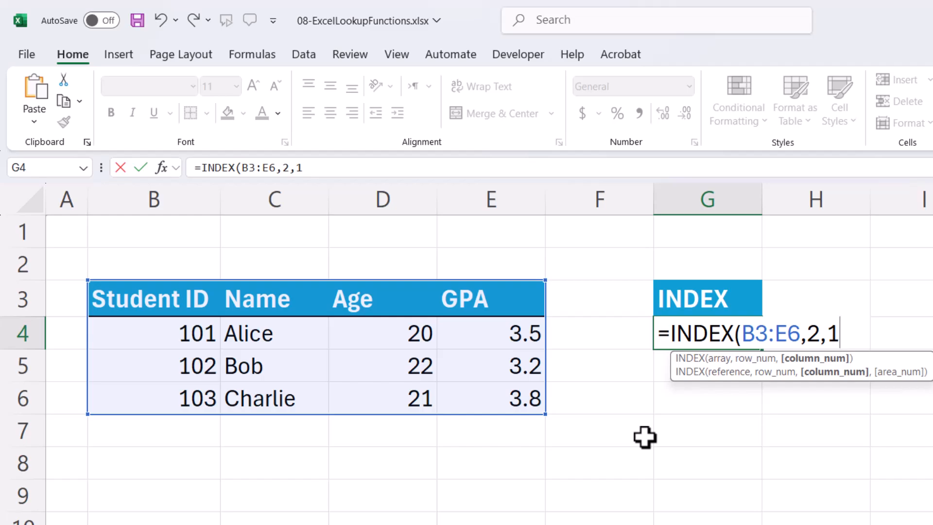
key(Return)
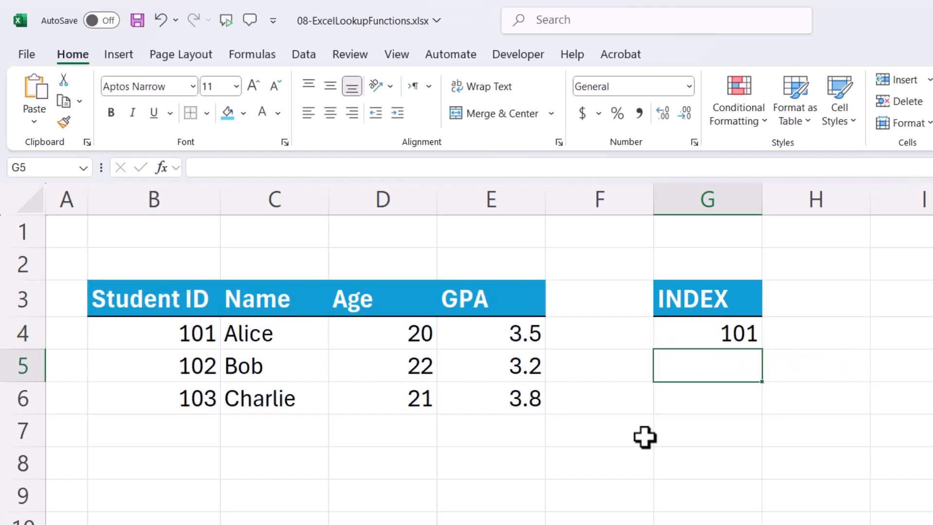
click(733, 333)
click(177, 333)
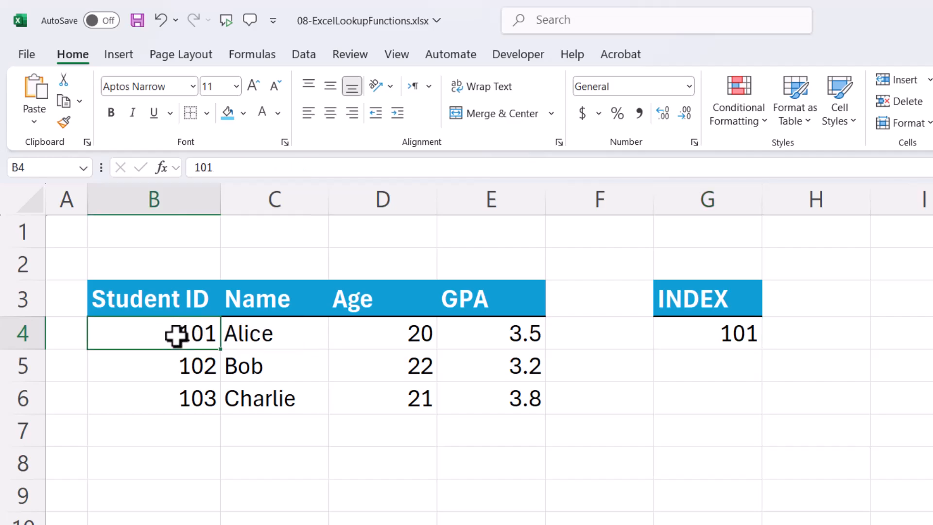
click(179, 297)
click(192, 332)
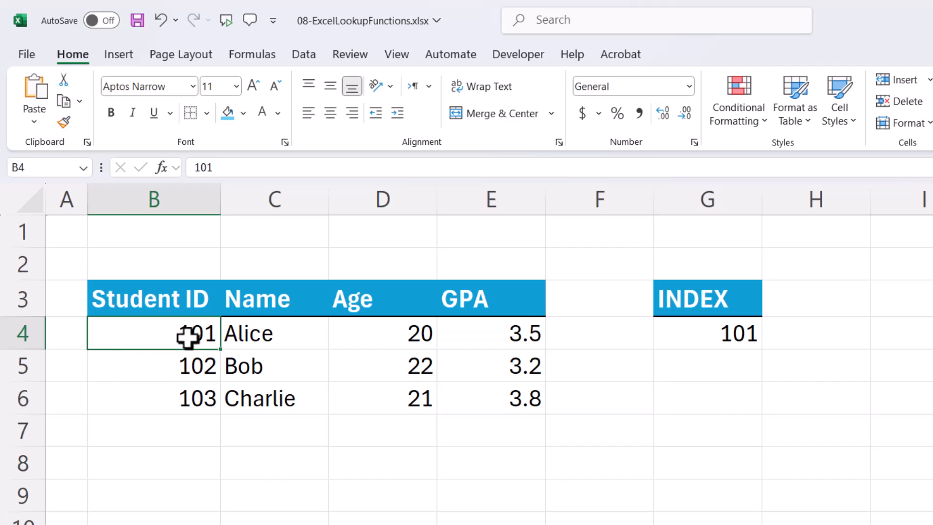
click(369, 375)
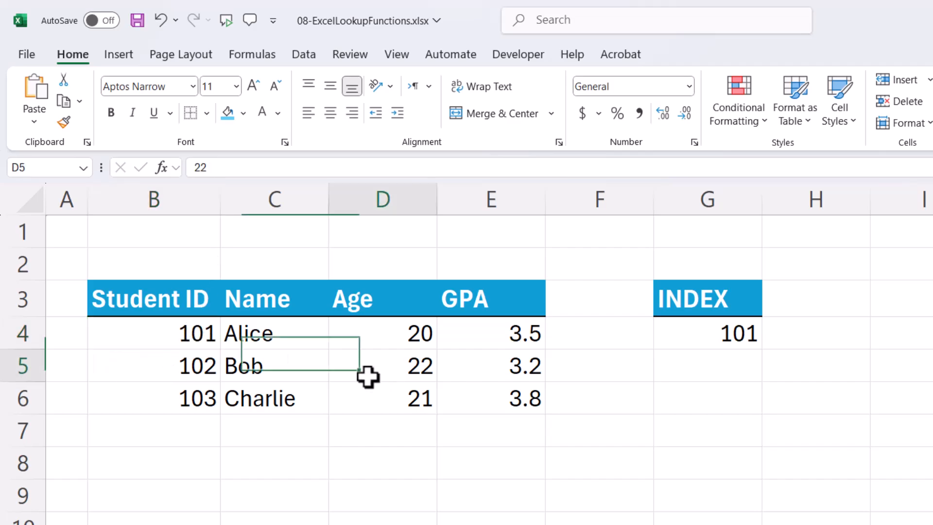
Draw a rectangle about 0.87" high and 0.84" wide around B3:B6 and apply the transparent preset style with a green outline
click(130, 59)
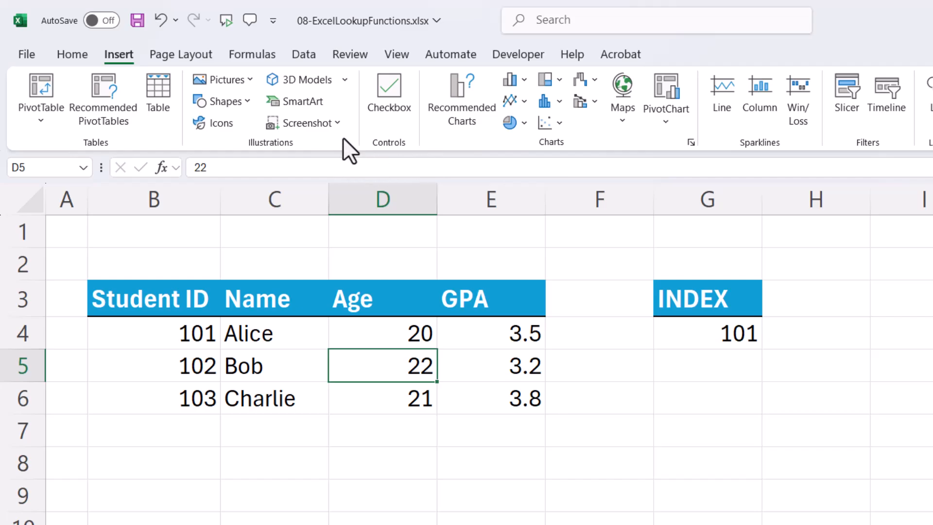
click(225, 101)
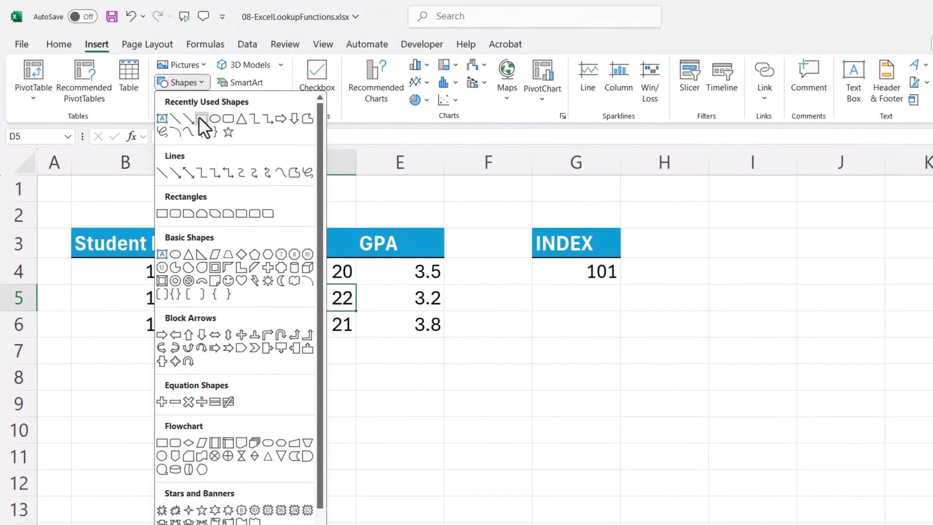
click(201, 119)
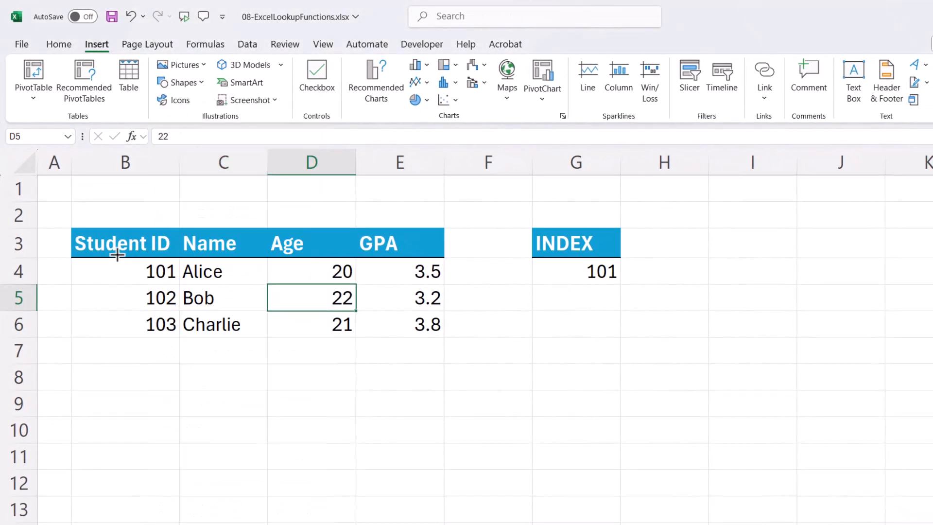
drag(71, 227, 183, 344)
click(215, 99)
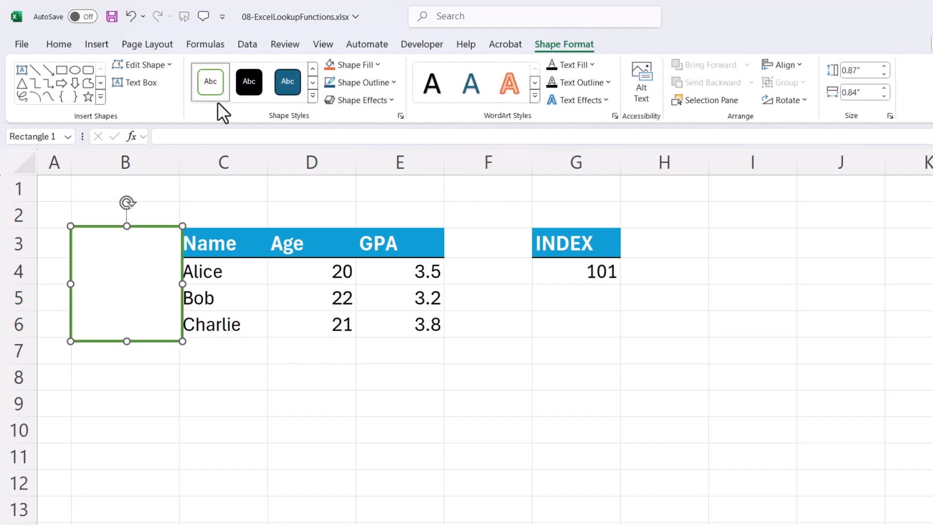
click(312, 96)
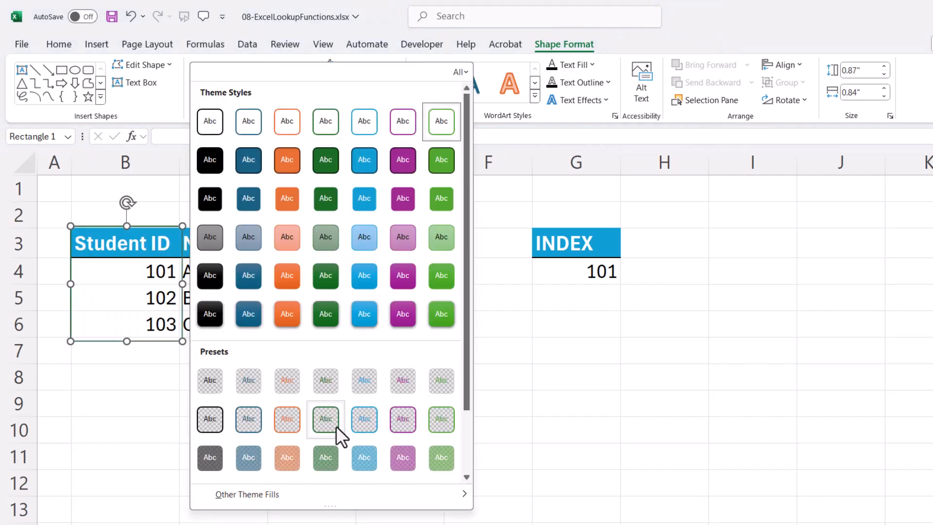
click(329, 424)
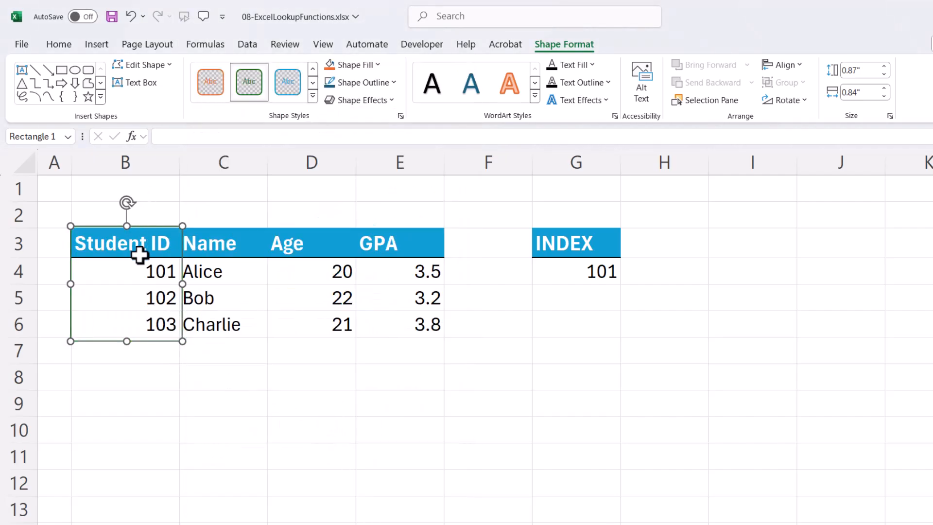
Paste a copy of the rectangle and resize and place it as a frame around table row B4:E4
click(163, 394)
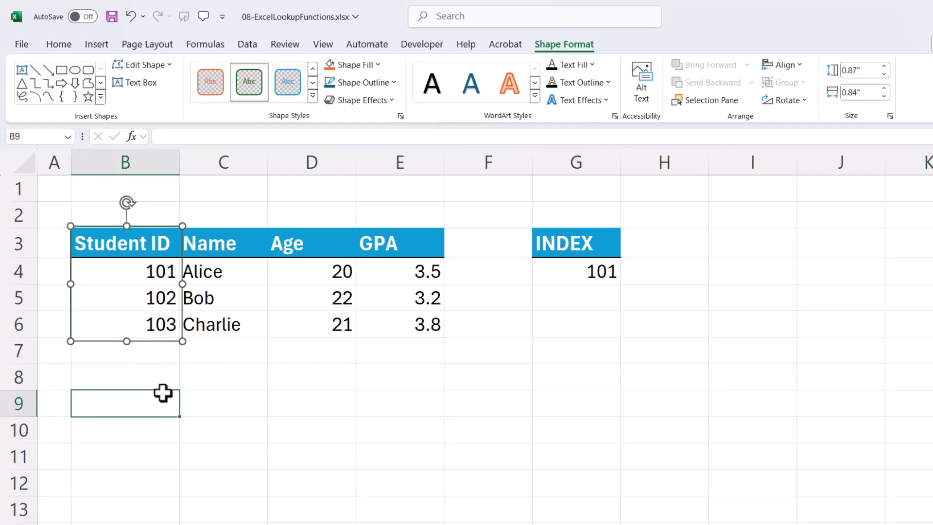
key(ctrl+v)
drag(127, 505, 124, 413)
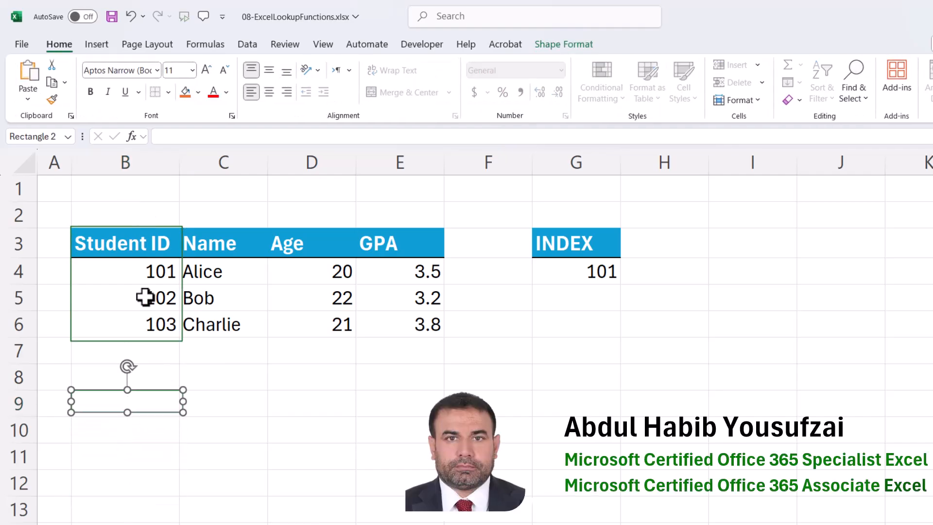
drag(160, 389, 444, 274)
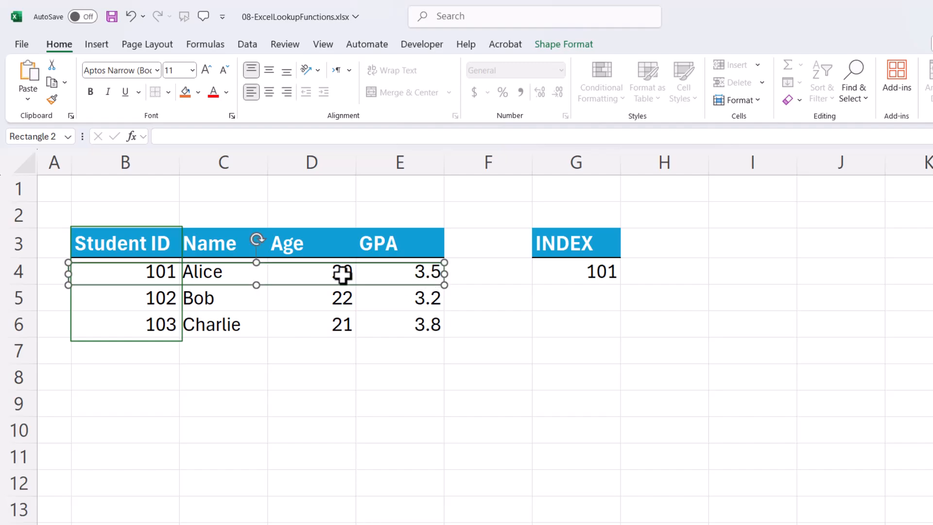
click(153, 273)
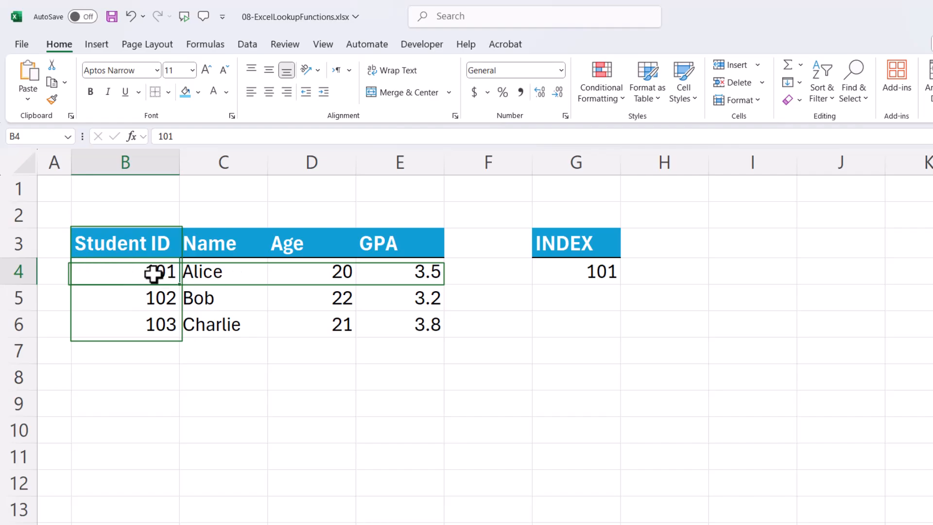
Change the row and column numbers of the G4 formula to 3 and 3, giving =INDEX(B3:E6,3,3)
click(586, 272)
double_click(587, 272)
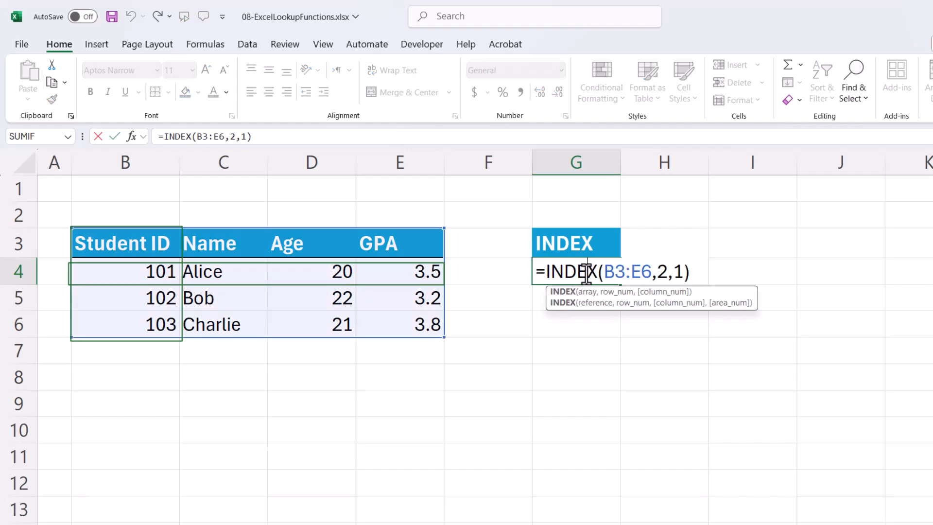
double_click(662, 271)
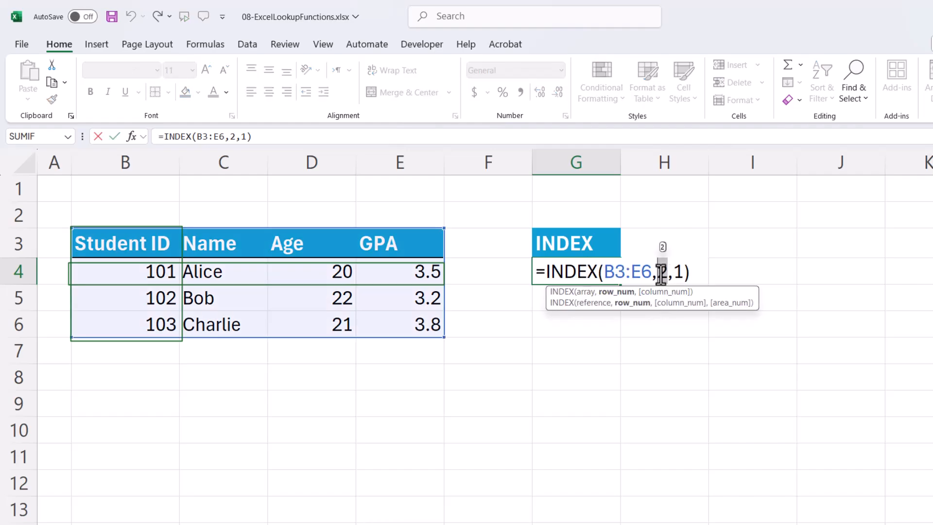
text(3)
double_click(678, 273)
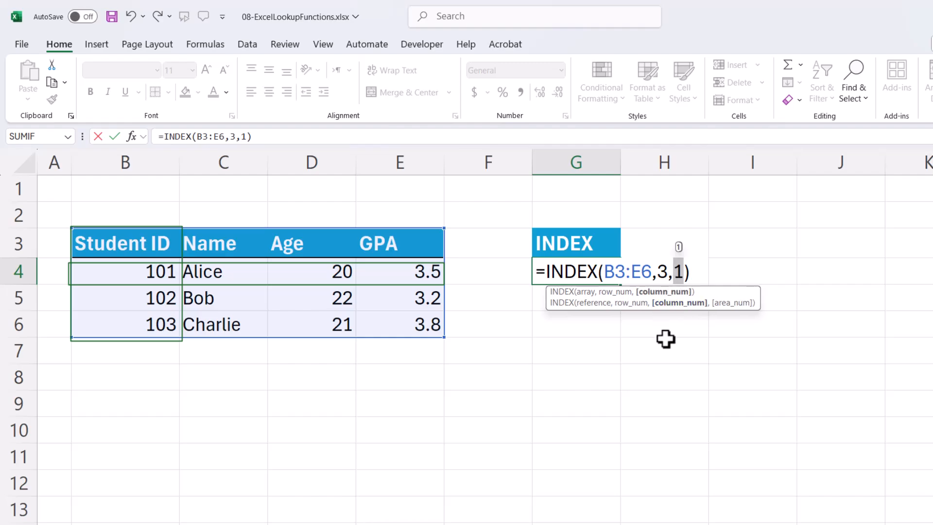
text(3)
key(Return)
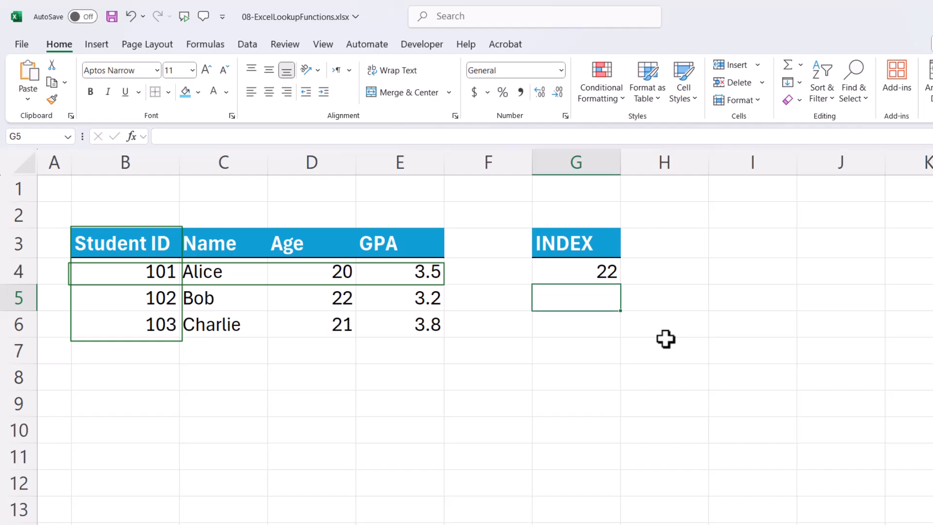
Move the row frame onto B5:E5 and the column frame onto the Age column, D3:D6
drag(168, 285, 171, 306)
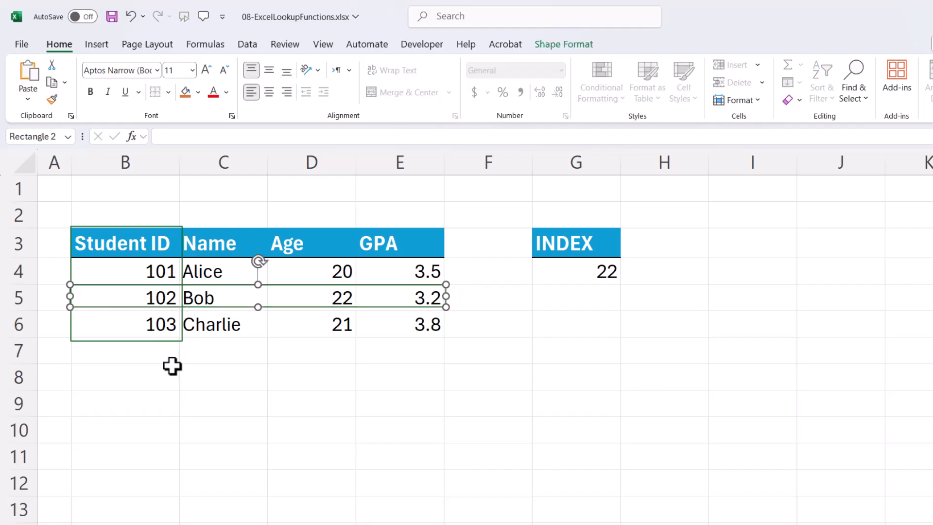
drag(150, 342, 321, 344)
drag(248, 288, 268, 288)
drag(360, 288, 357, 287)
click(396, 388)
click(334, 297)
drag(433, 298, 129, 311)
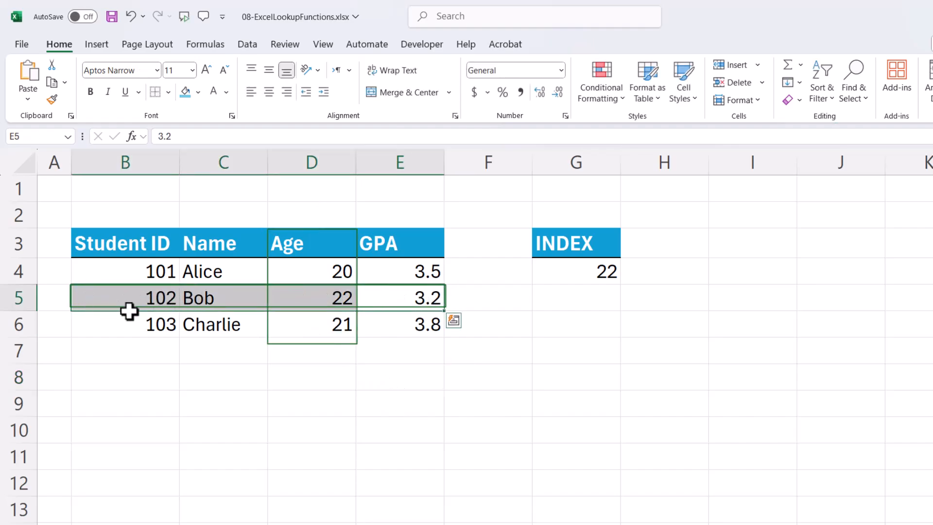
click(338, 298)
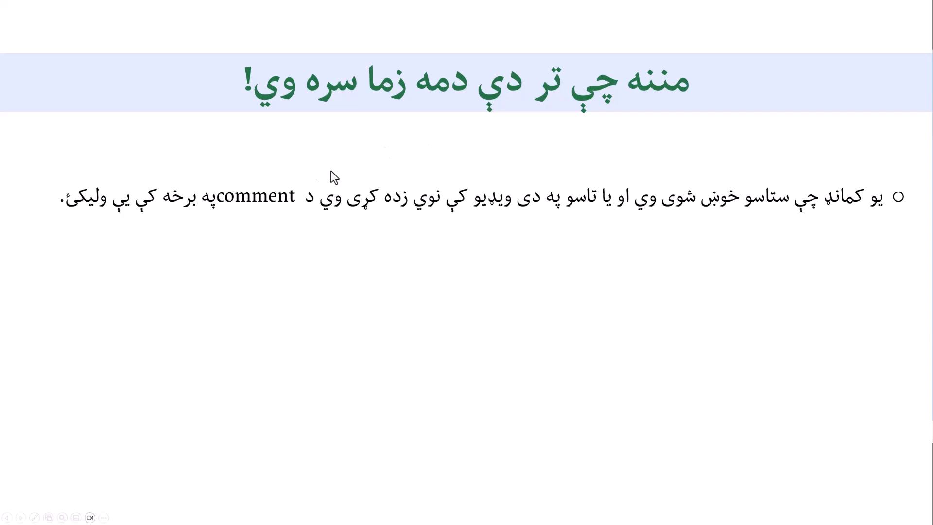
click(482, 285)
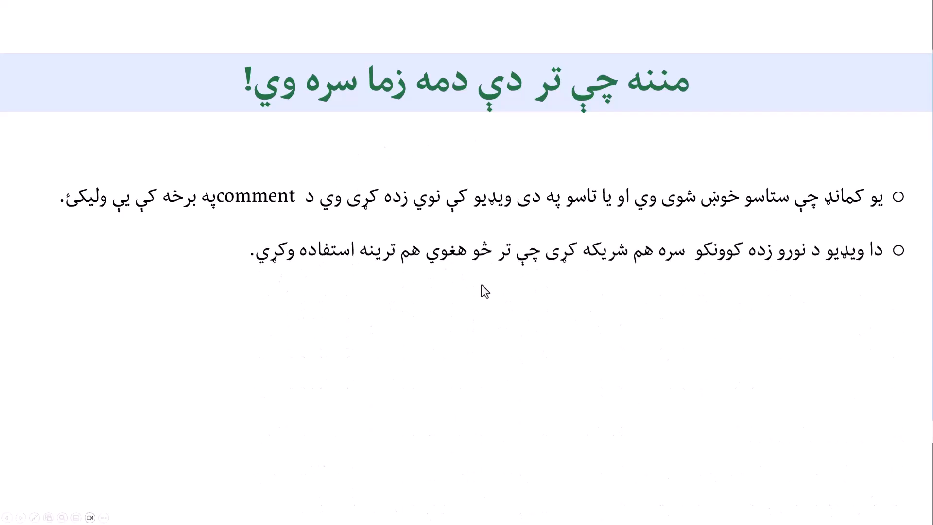